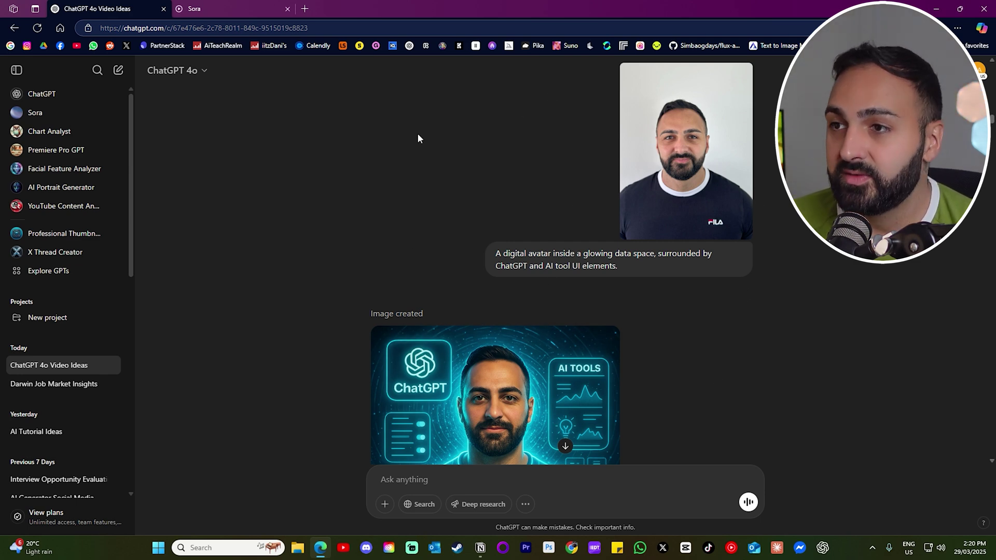
# Switch to Sora, set the generation type to Image and show the available variation counts.
pyautogui.hotkey('ctrl', 'Tab')
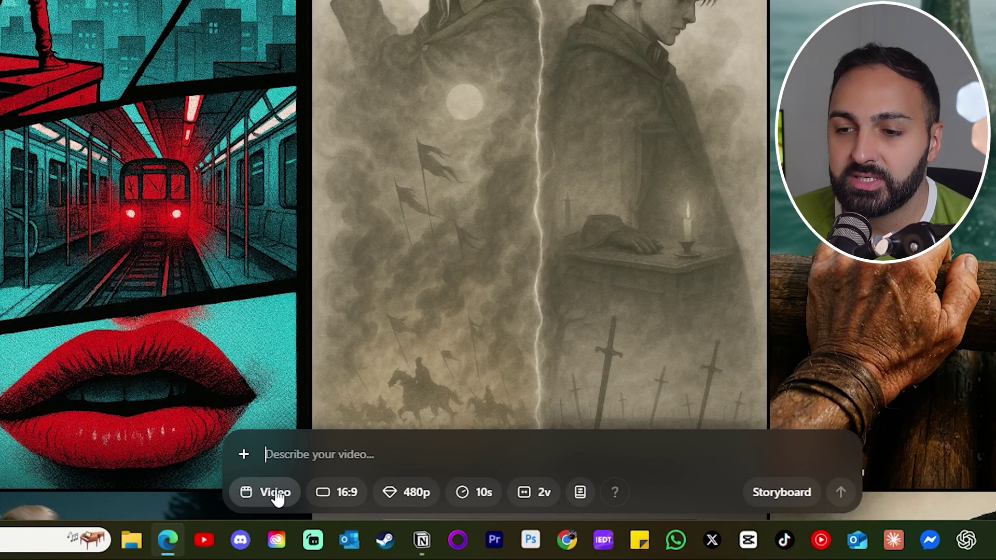
pyautogui.click(274, 493)
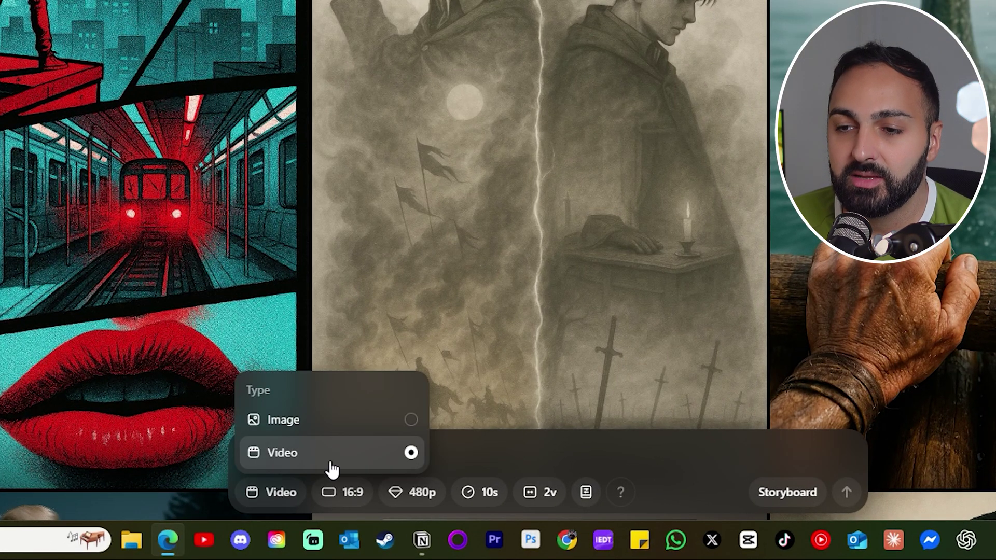
pyautogui.click(334, 425)
pyautogui.click(402, 492)
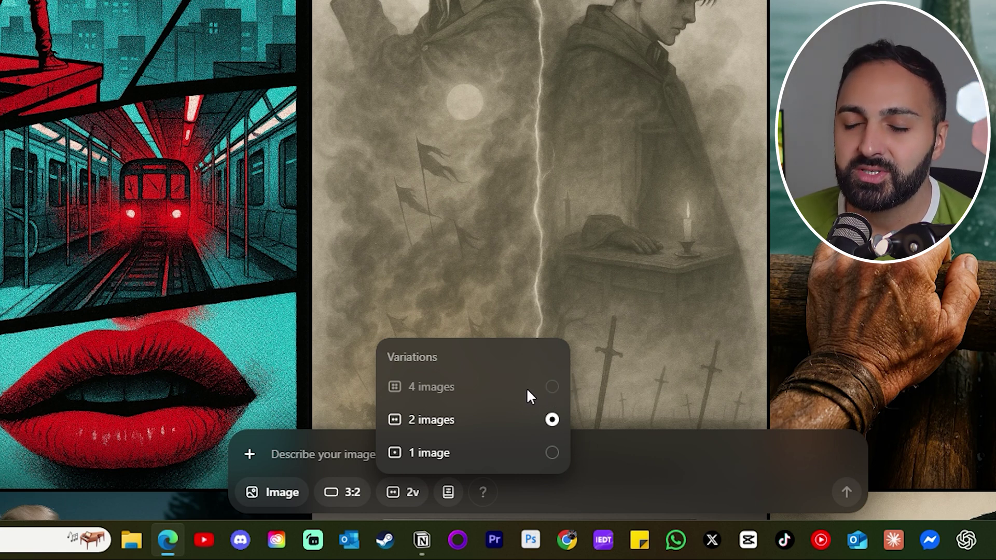
pyautogui.moveTo(342, 492)
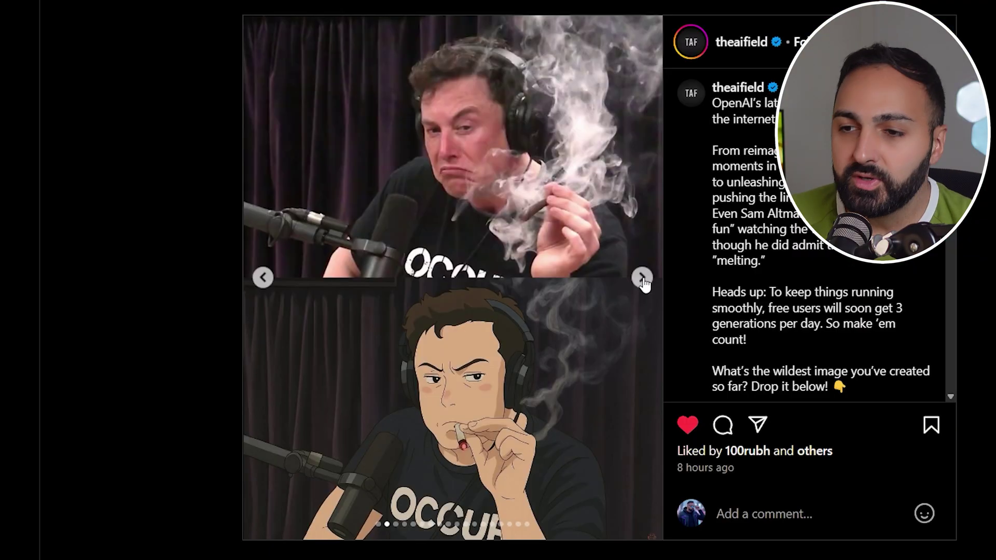
# Look through the photo and anime-style image pairs in theaifield's Instagram post.
pyautogui.click(642, 278)
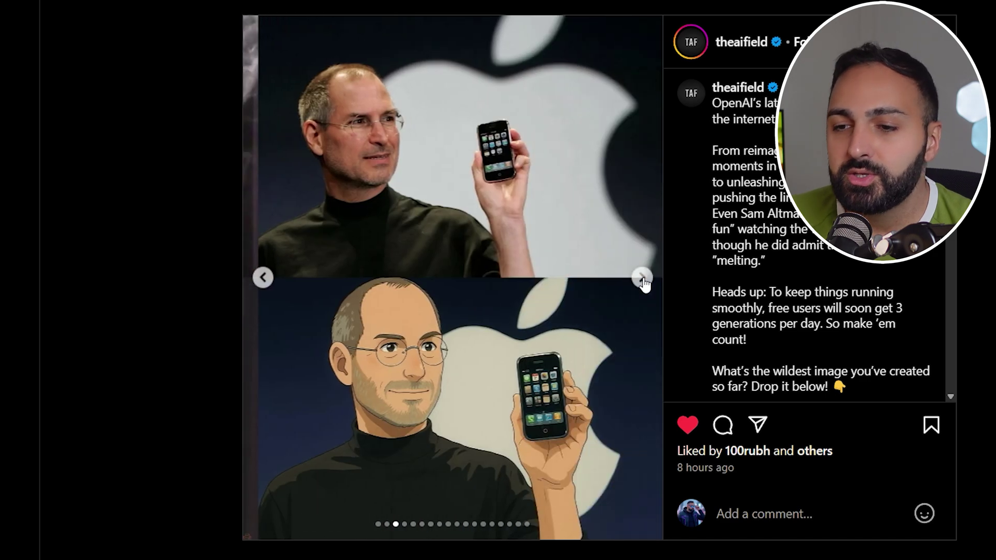
pyautogui.click(642, 278)
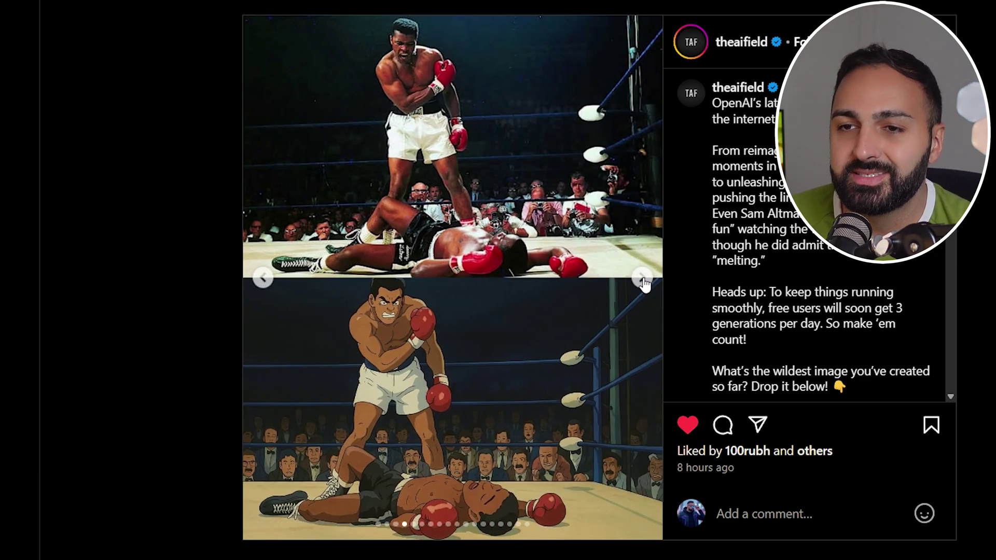
pyautogui.click(642, 278)
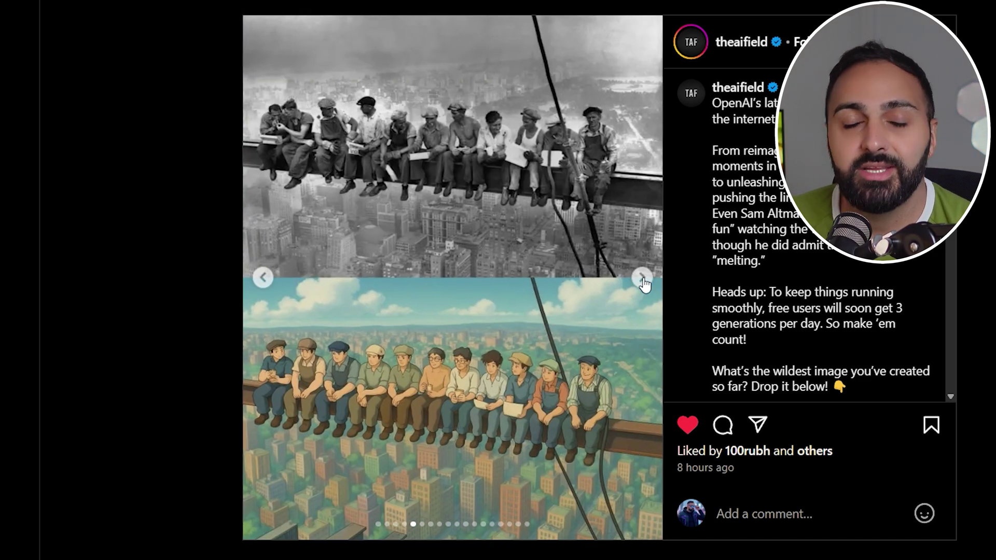
pyautogui.click(642, 278)
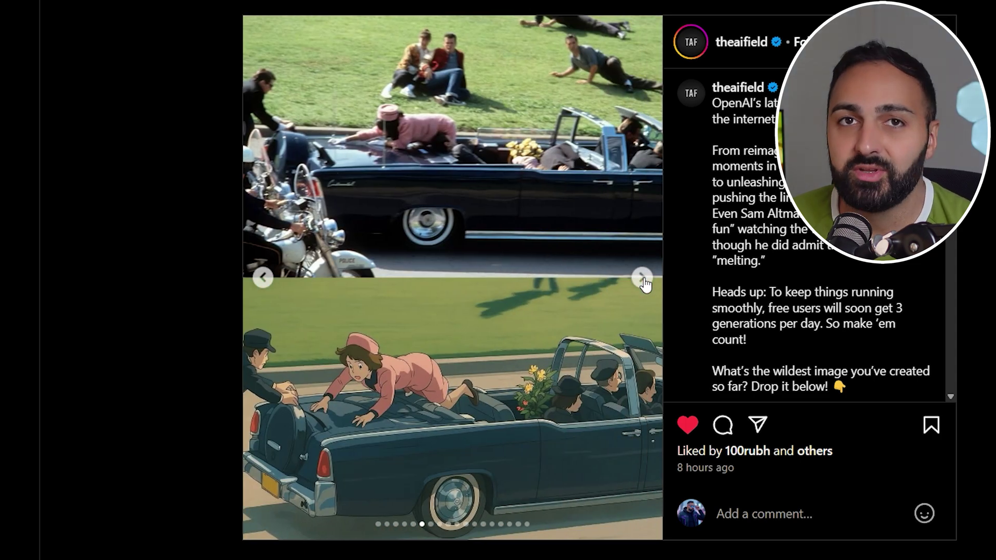
pyautogui.click(642, 279)
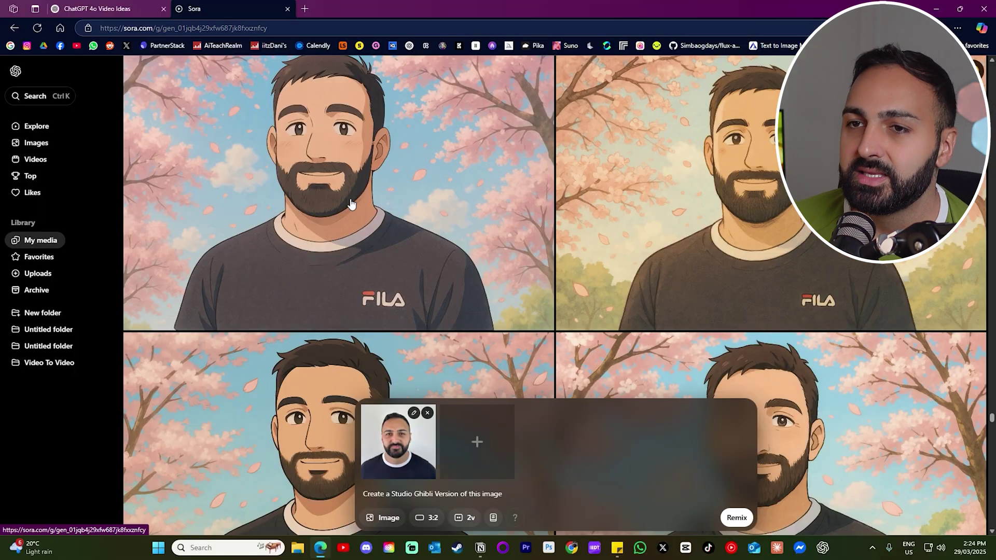
# View the cherry blossom anime portrait full size and look through the voxel-style portraits in Sora's My media.
pyautogui.click(358, 206)
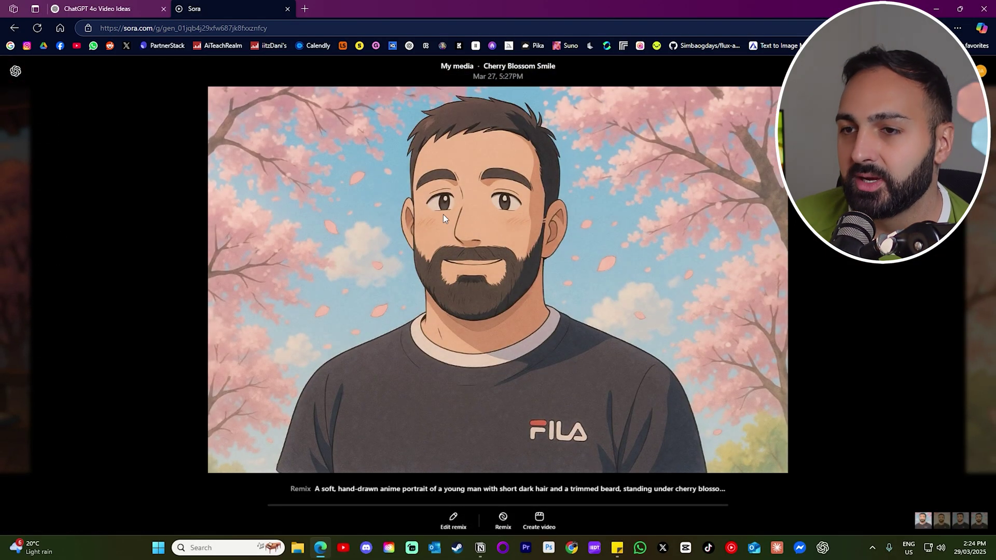
pyautogui.scroll(-3, 443, 214)
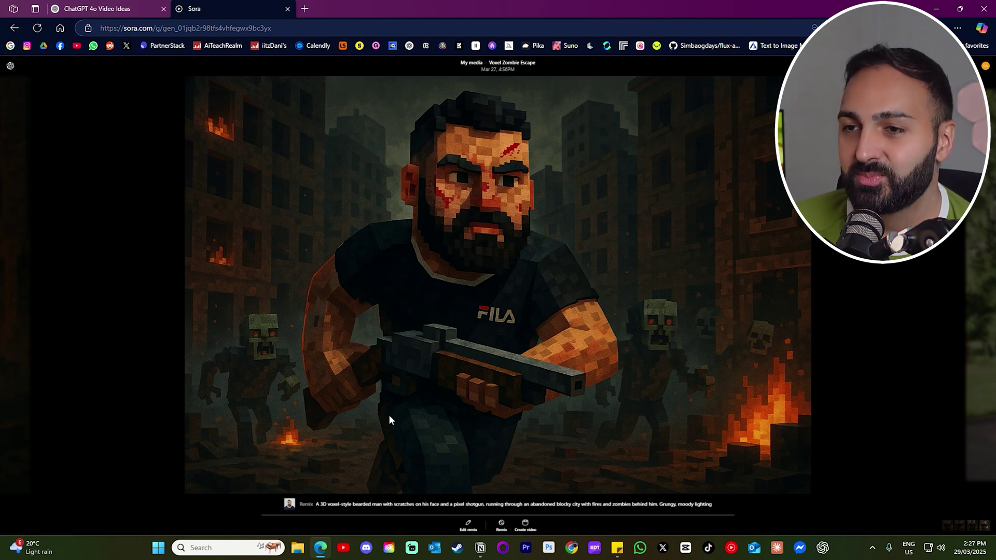
pyautogui.press('Right')
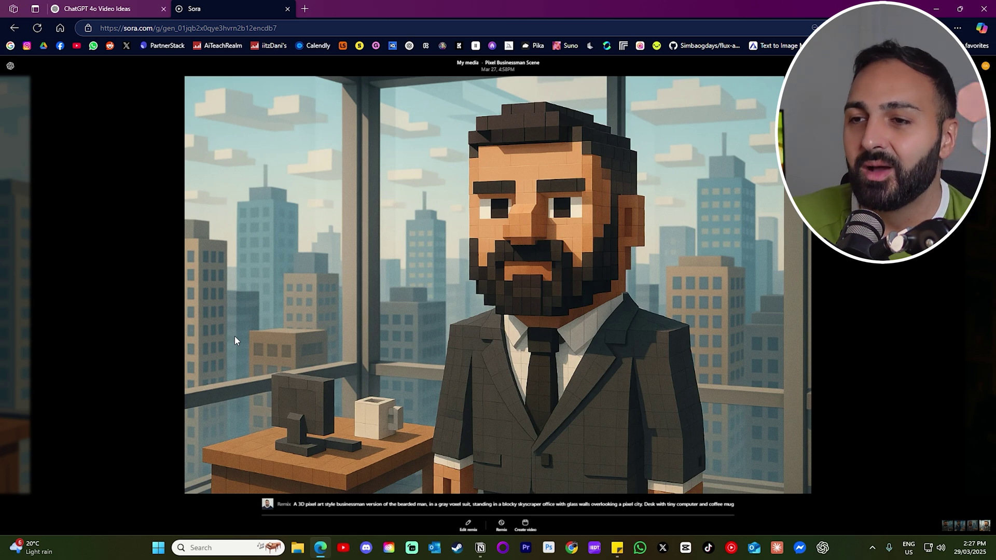
pyautogui.press('Right')
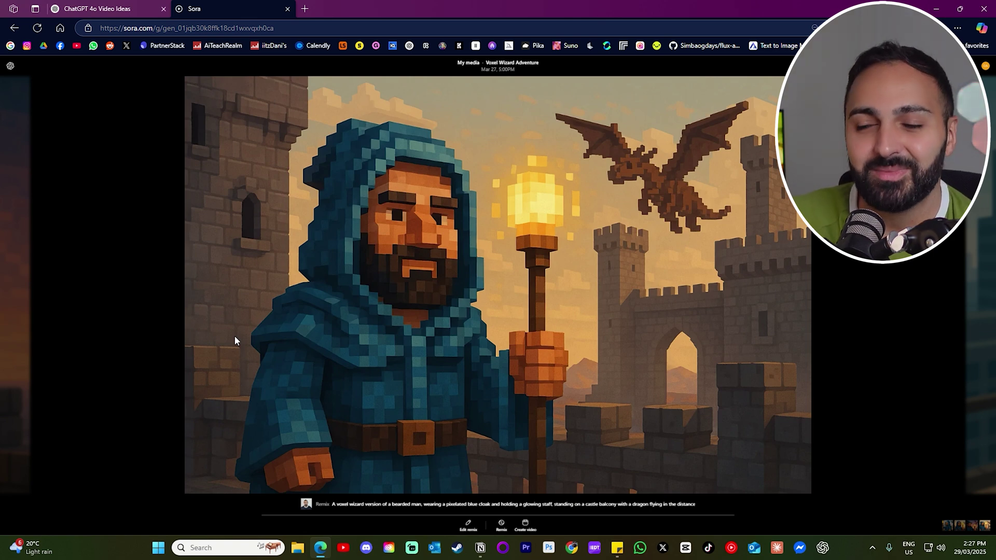
pyautogui.press('Right')
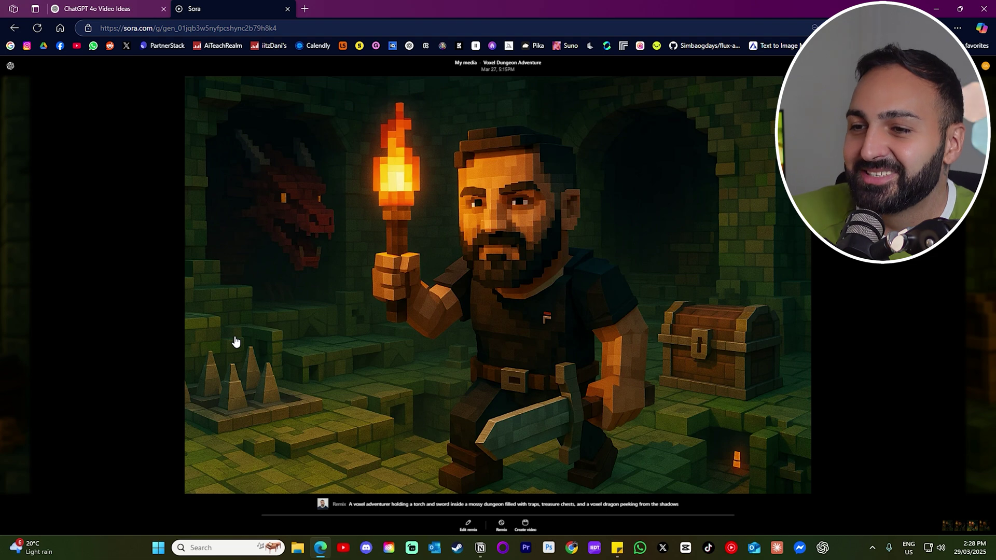
pyautogui.press('Right')
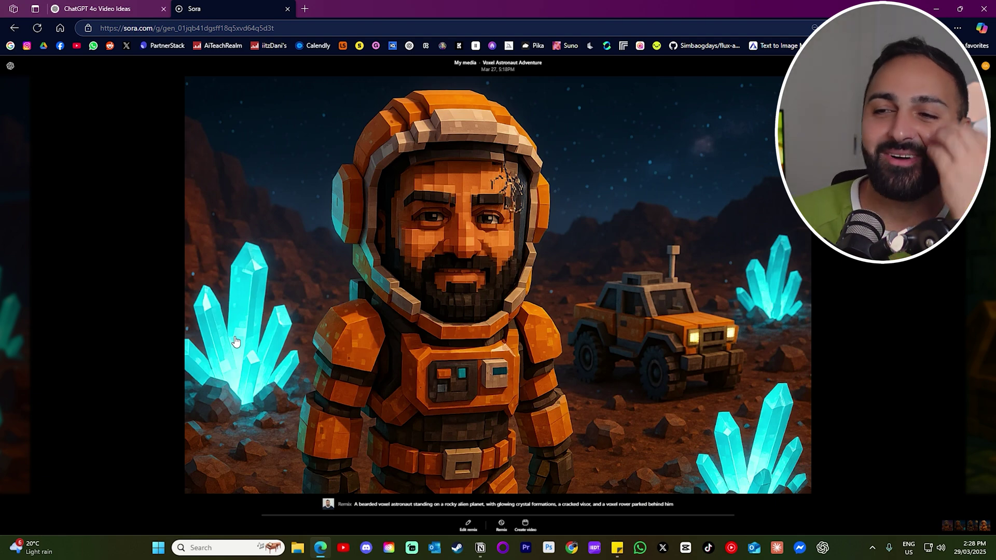
# Look through the anime-style portraits, from the mountain dojo swordsman to the villain in the field of fire.
pyautogui.press('Right')
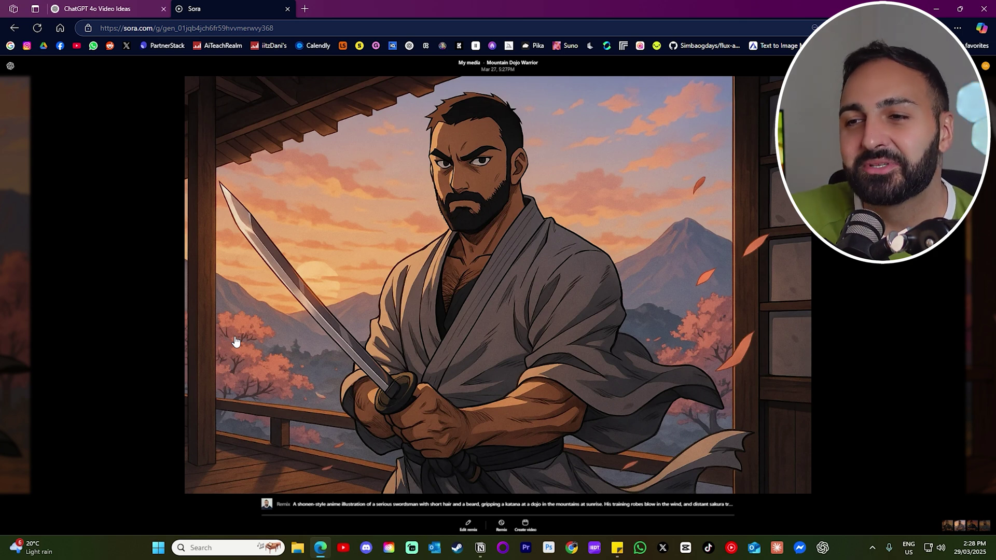
pyautogui.press('Right')
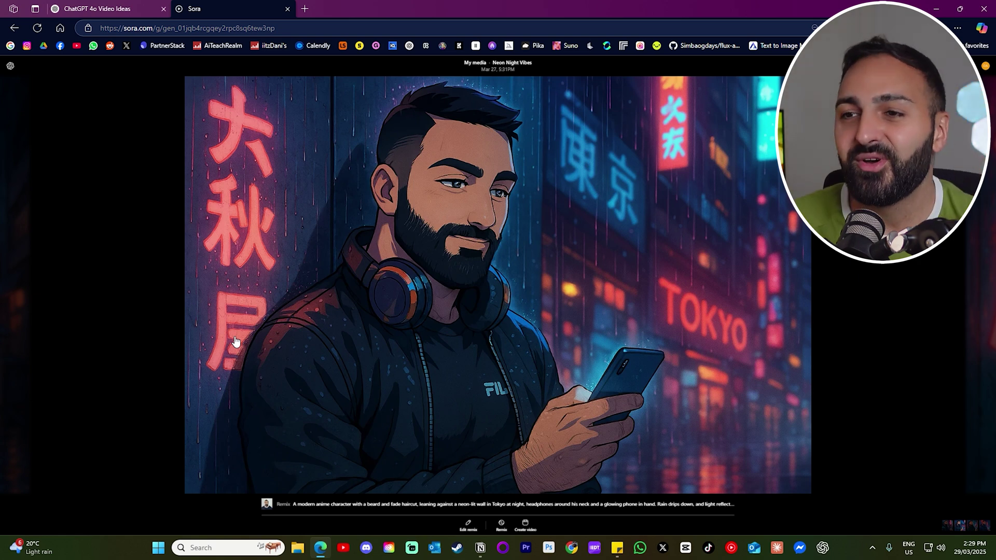
pyautogui.press('Left')
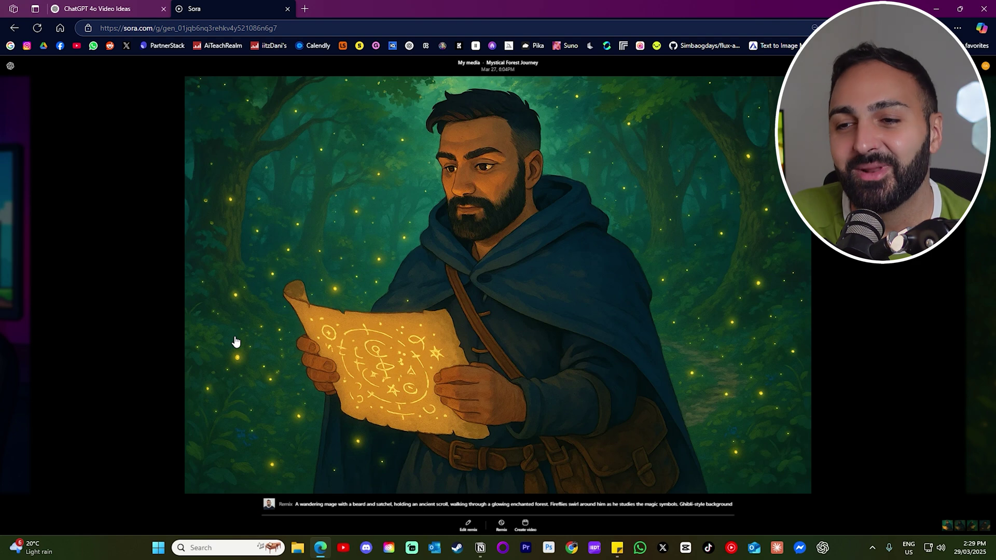
pyautogui.press('Left')
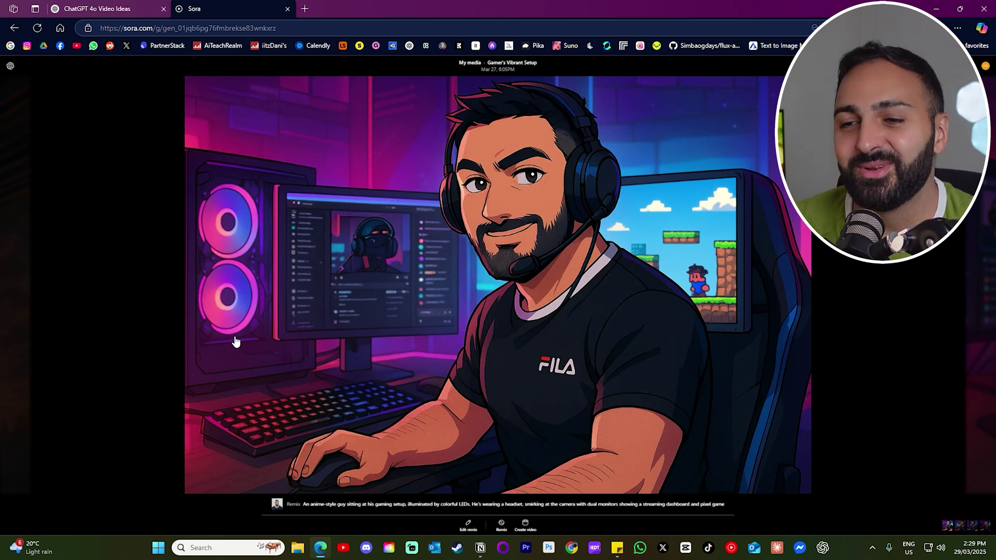
pyautogui.press('Right')
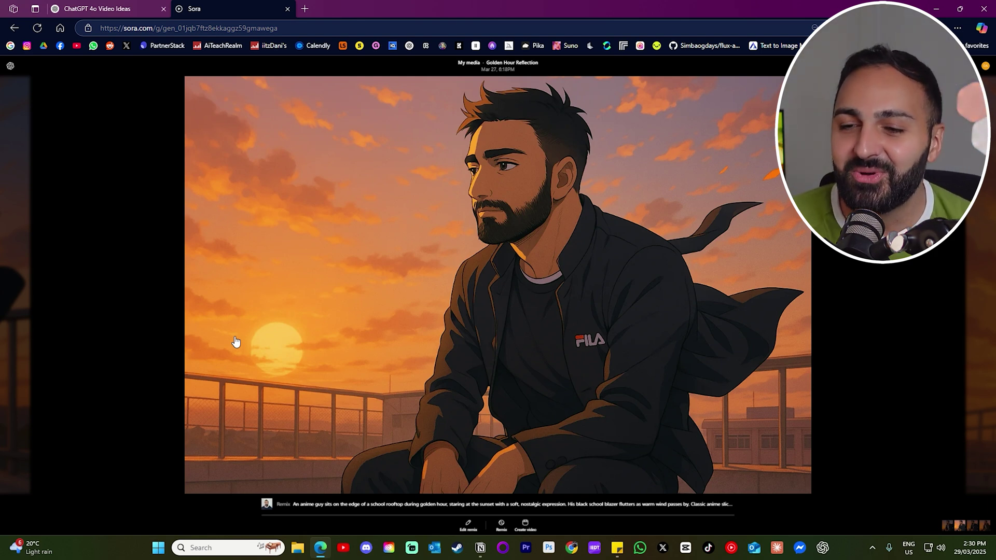
pyautogui.press('Right')
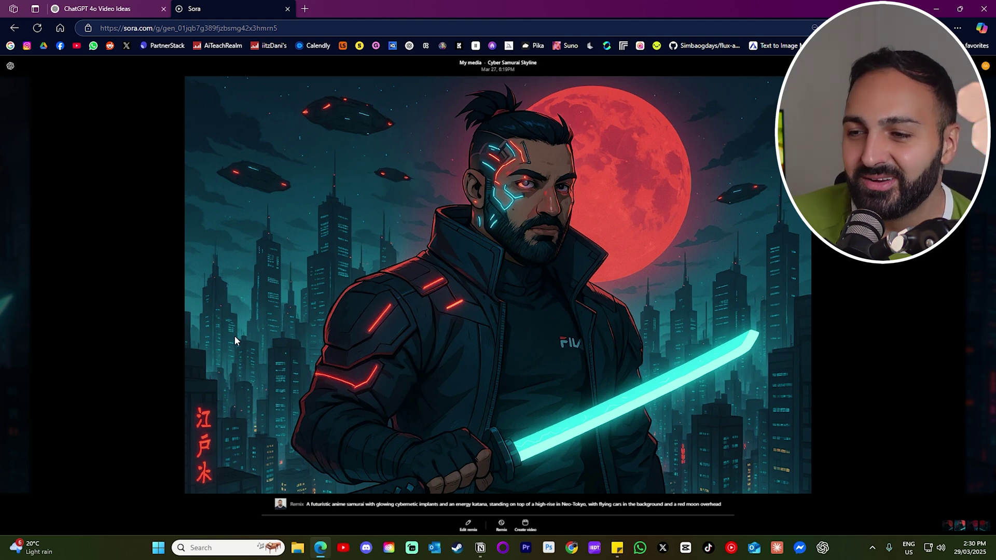
pyautogui.press('Right')
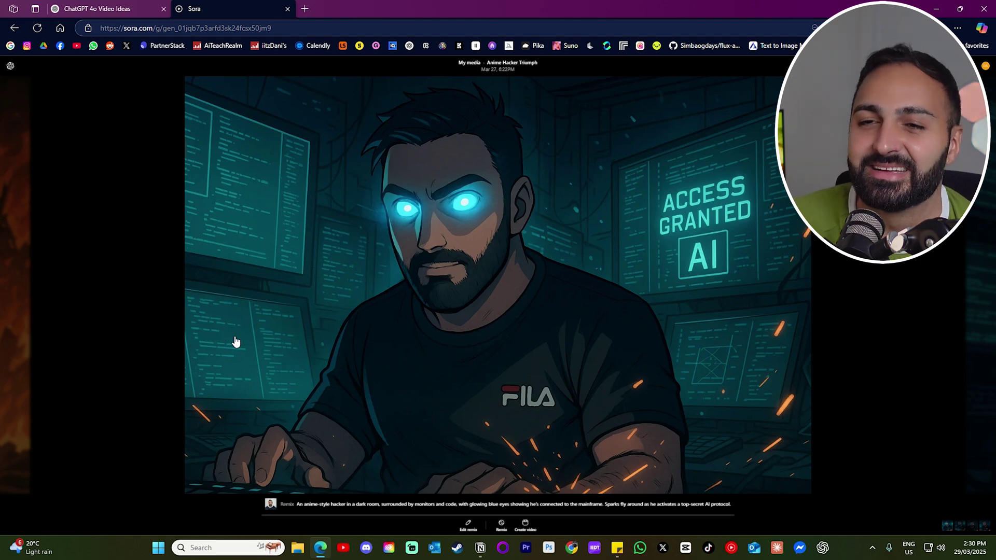
pyautogui.press('Right')
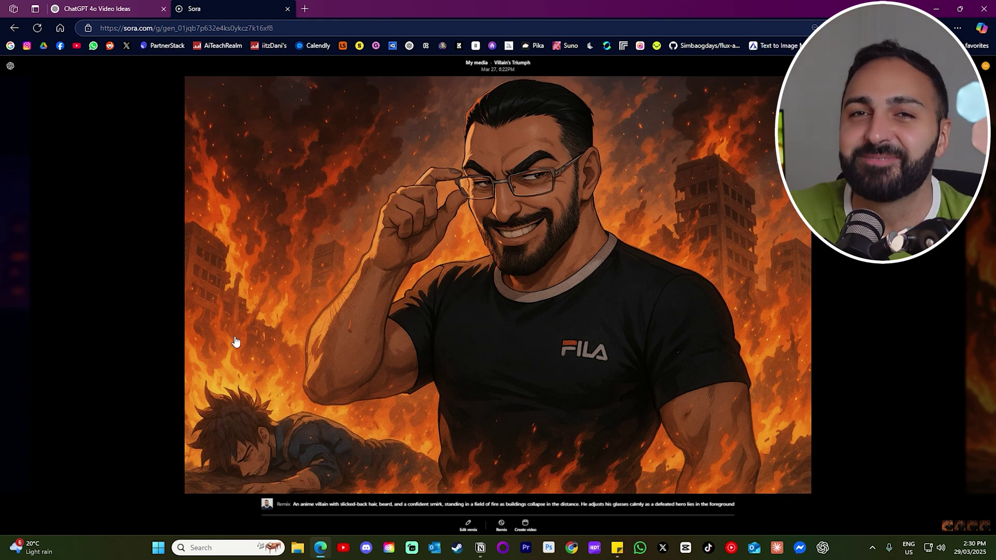
# Look through the Simpsons-style and South Park-style cartoon versions of the bearded man.
pyautogui.press('Right')
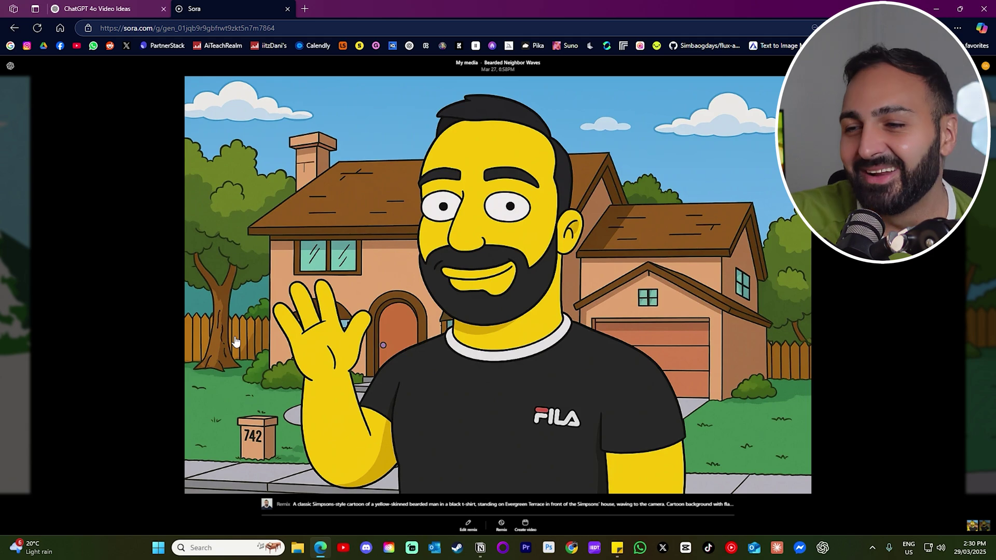
pyautogui.press('Right')
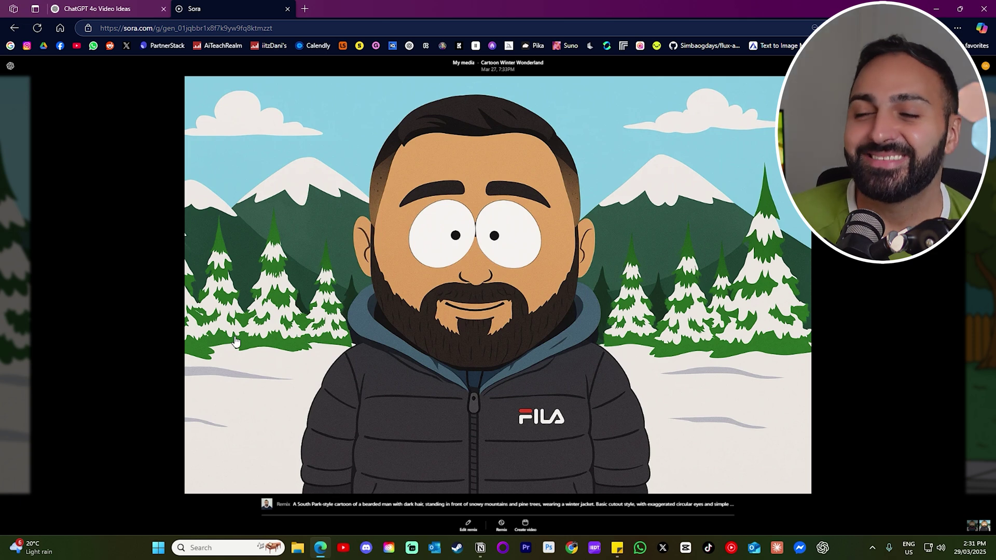
pyautogui.press('Right')
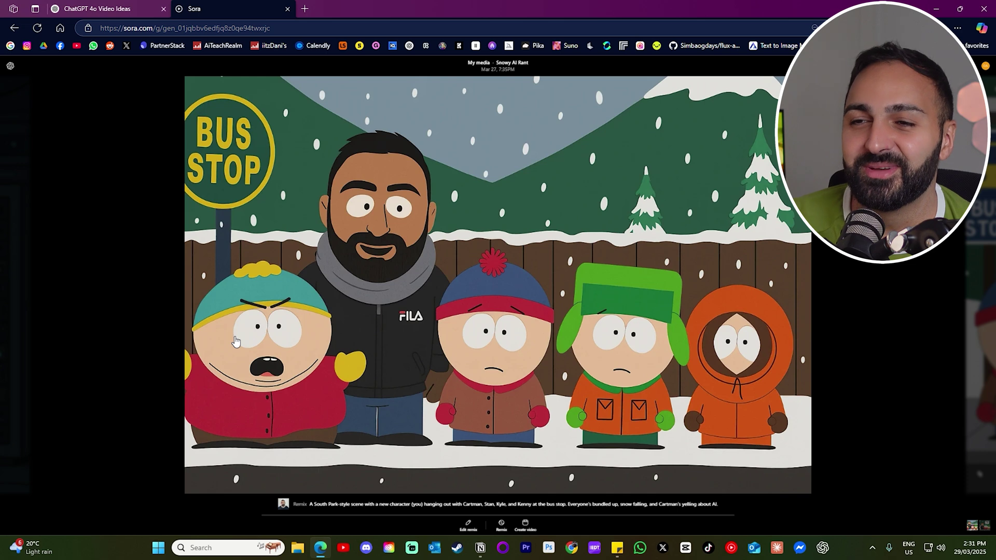
pyautogui.press('Right')
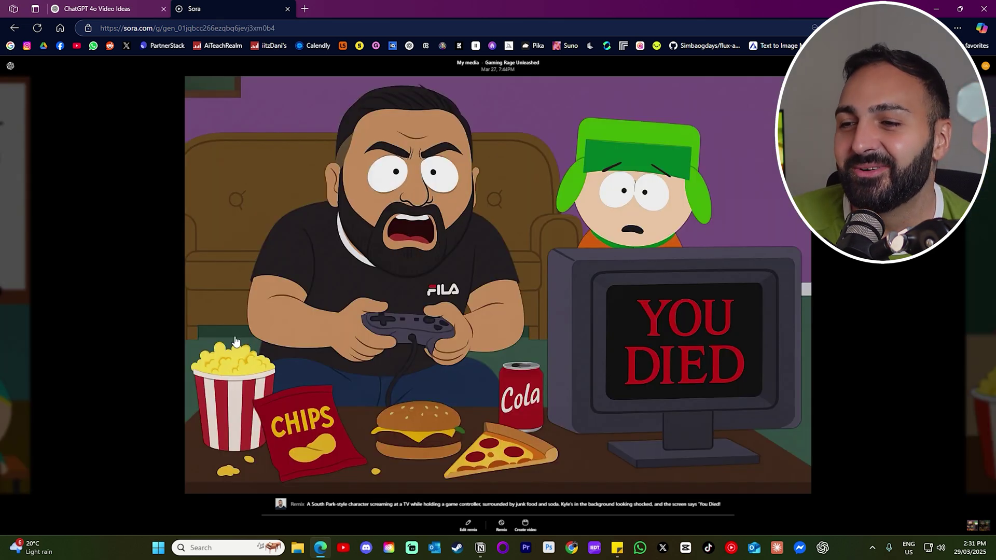
pyautogui.press('Right')
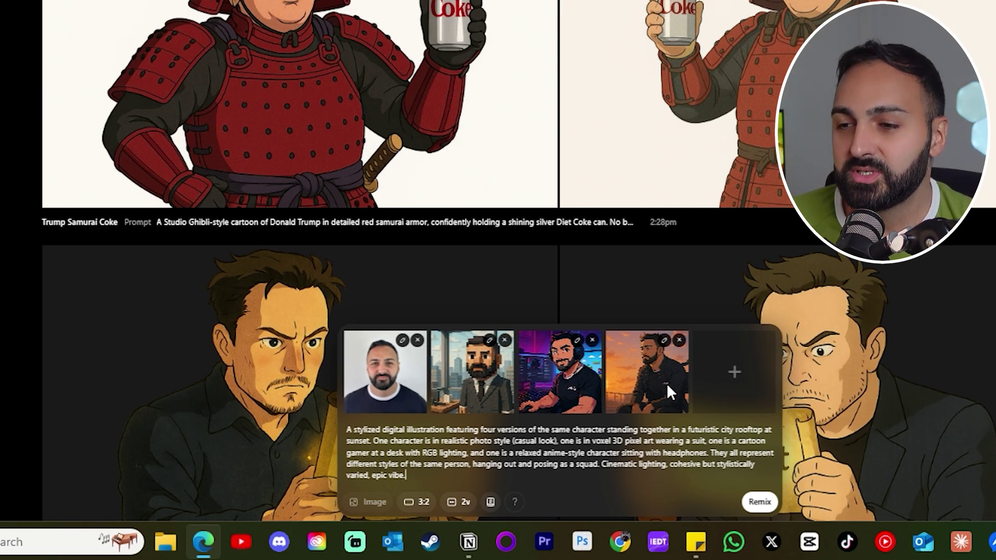
# Highlight the remix prompt that combines four versions of the same character on a futuristic city rooftop at sunset.
pyautogui.moveTo(347, 429); pyautogui.dragTo(449, 473)
pyautogui.click(449, 473)
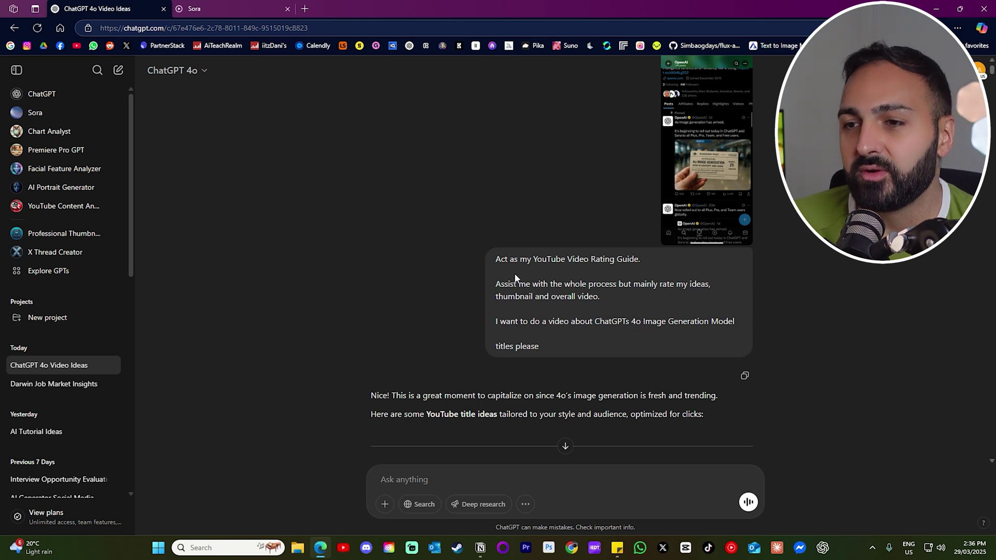
# In the ChatGPT conversation, examine the YouTube Video Rating Guide prompt line by line and the generated thumbnails further down.
pyautogui.moveTo(493, 262); pyautogui.dragTo(641, 265)
pyautogui.click(649, 267)
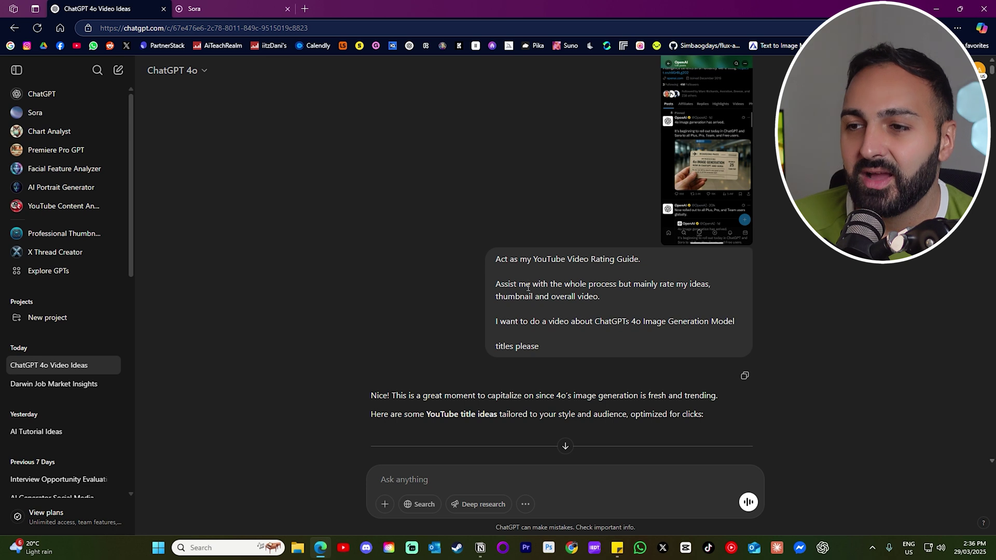
pyautogui.moveTo(493, 286); pyautogui.dragTo(626, 291)
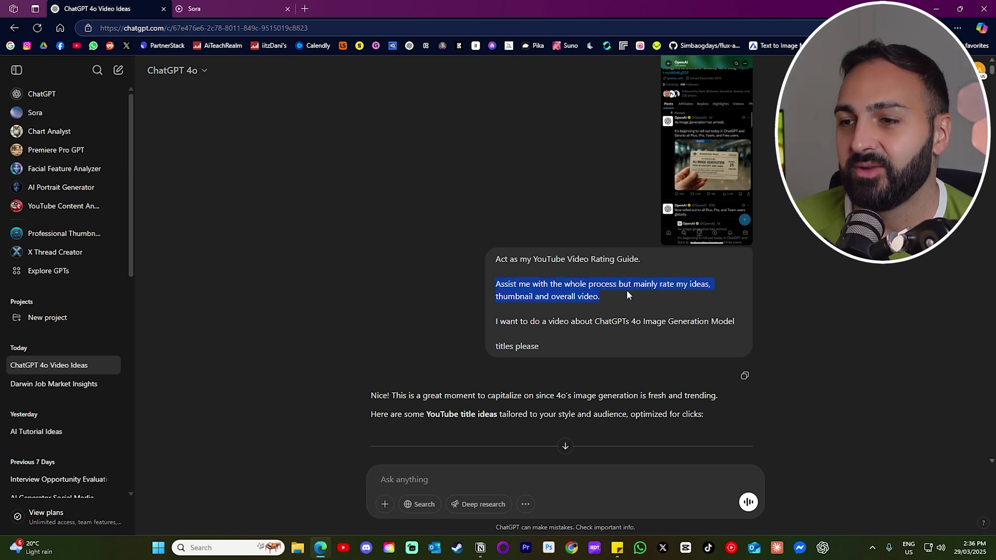
pyautogui.click(623, 292)
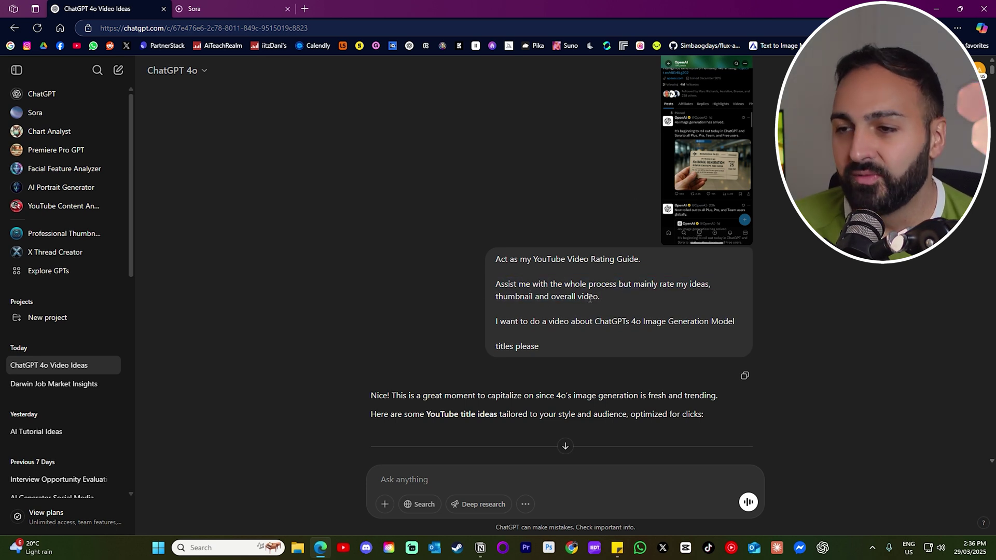
pyautogui.moveTo(498, 318); pyautogui.dragTo(732, 322)
pyautogui.click(732, 323)
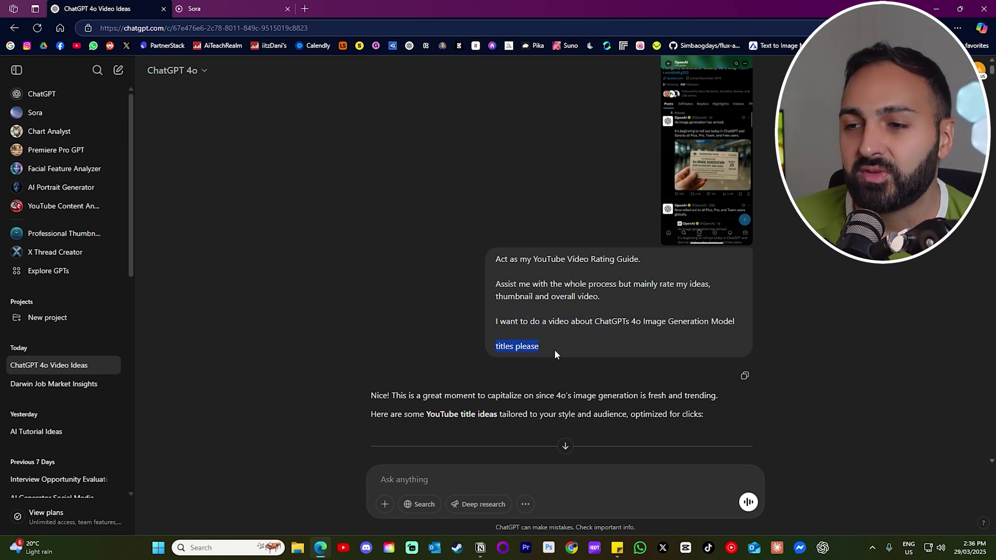
pyautogui.scroll(-15, 553, 349)
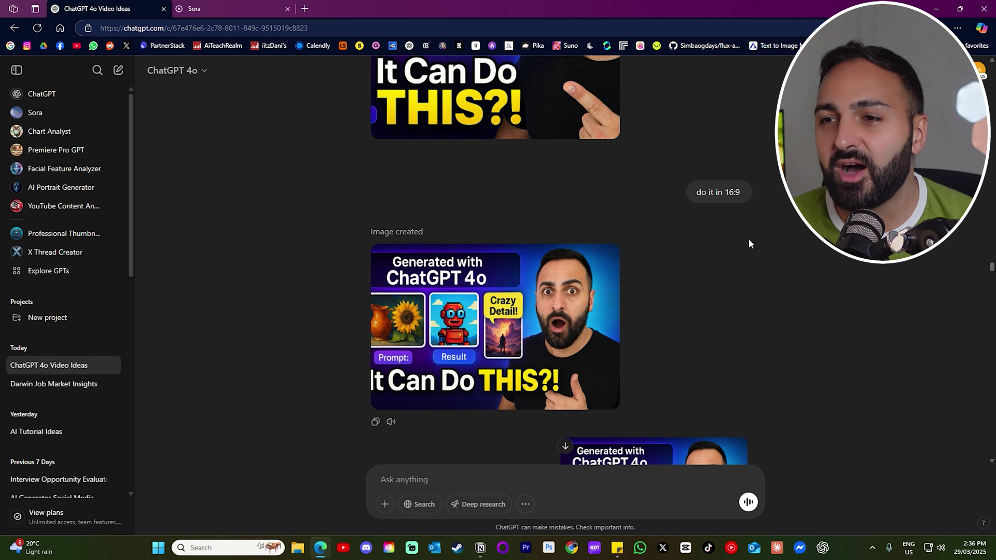
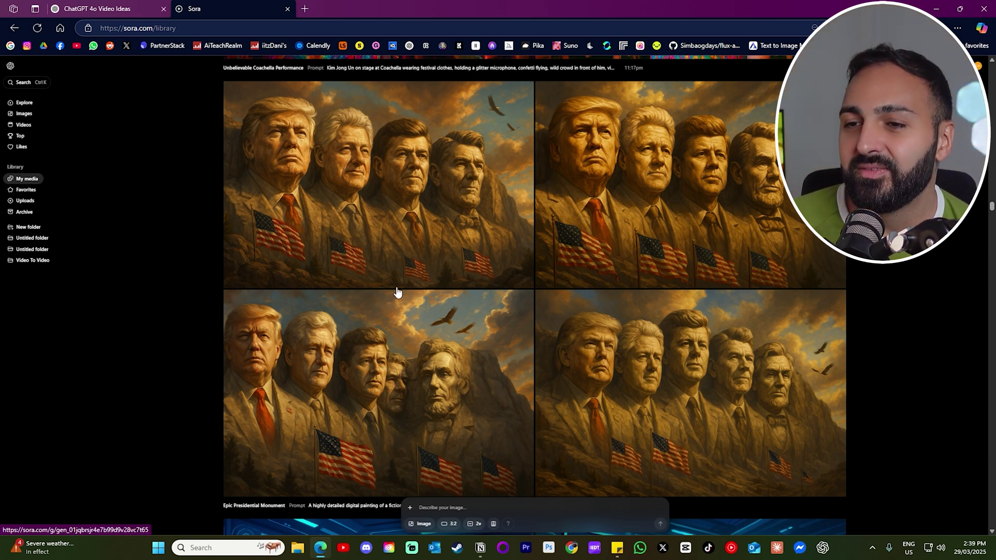
# Look through the celebrity images from the presidential monument to the McDonald's scene, viewing one McDonald's picture at full size.
pyautogui.scroll(8, 726, 267)
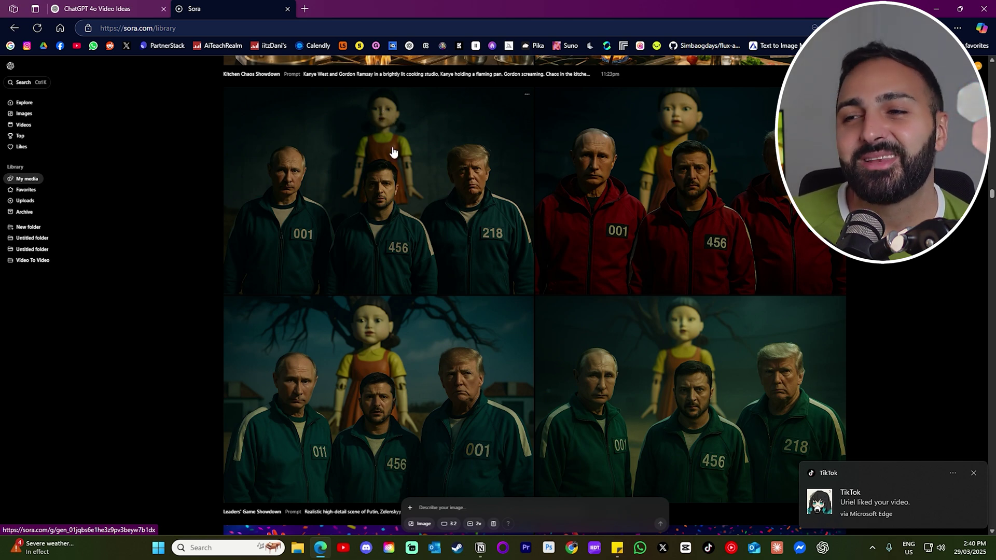
pyautogui.scroll(8, 378, 223)
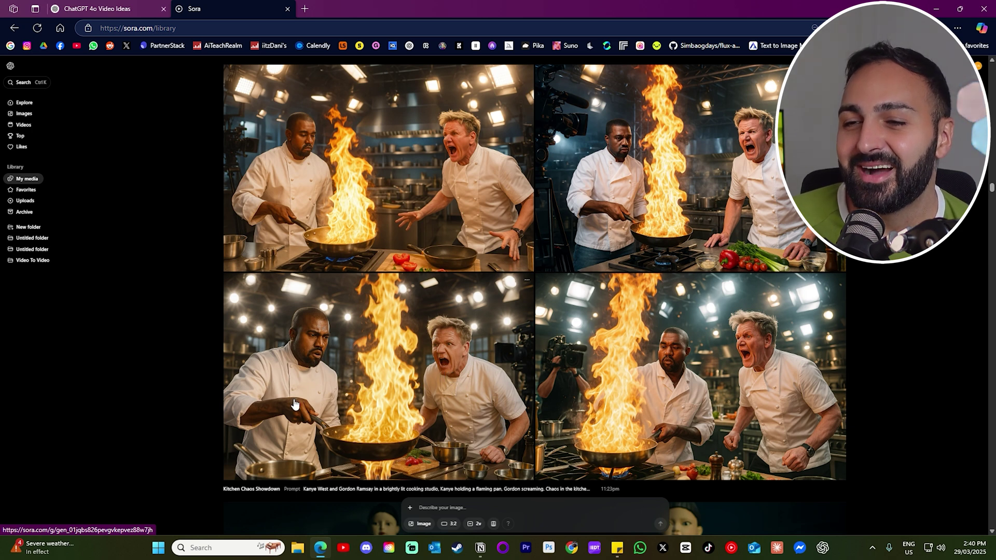
pyautogui.scroll(9, 409, 264)
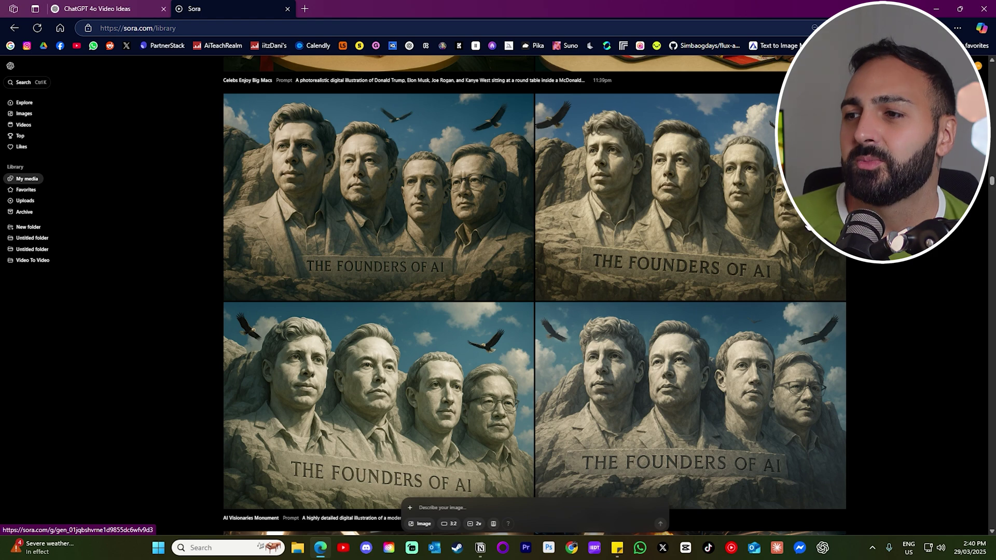
pyautogui.scroll(8, 764, 225)
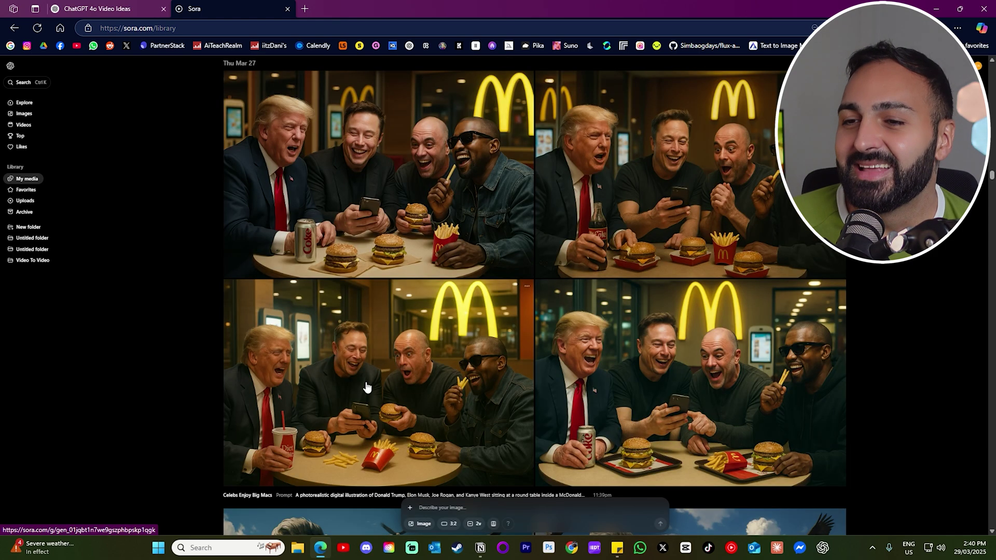
pyautogui.click(381, 317)
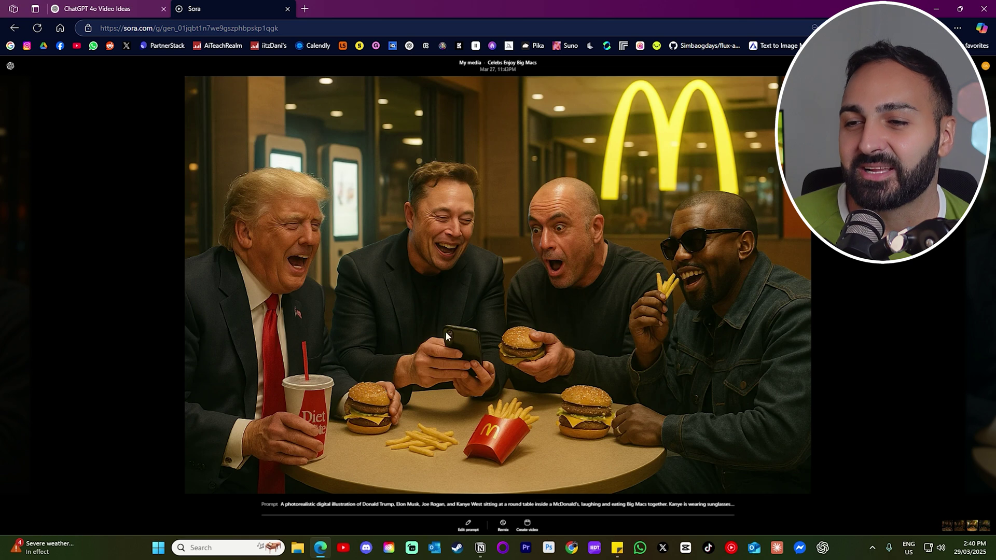
pyautogui.press('Escape')
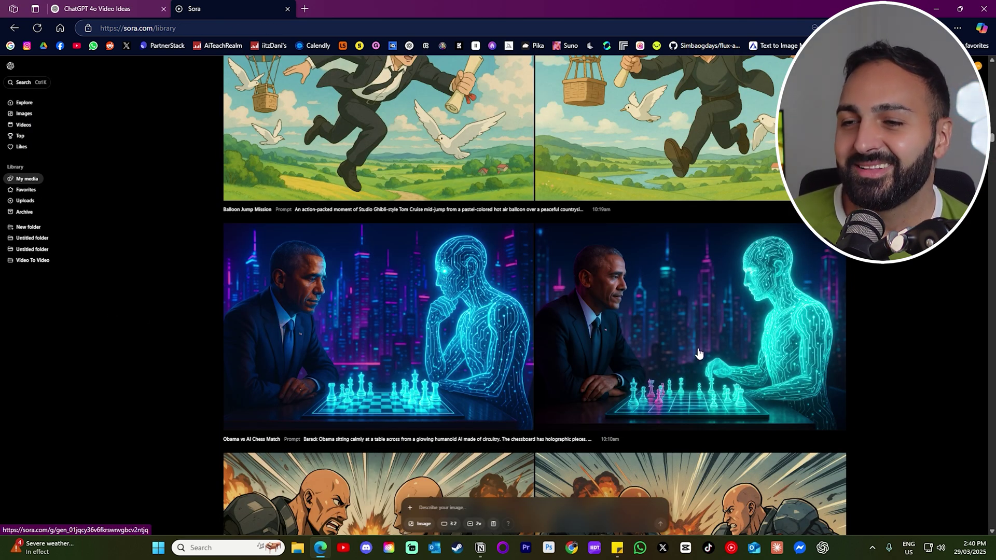
# Look through the stylized images from the Obama chess match to the samurai with Diet Coke and the "AI STOLE MY FLOW" sign holder.
pyautogui.scroll(10, 357, 263)
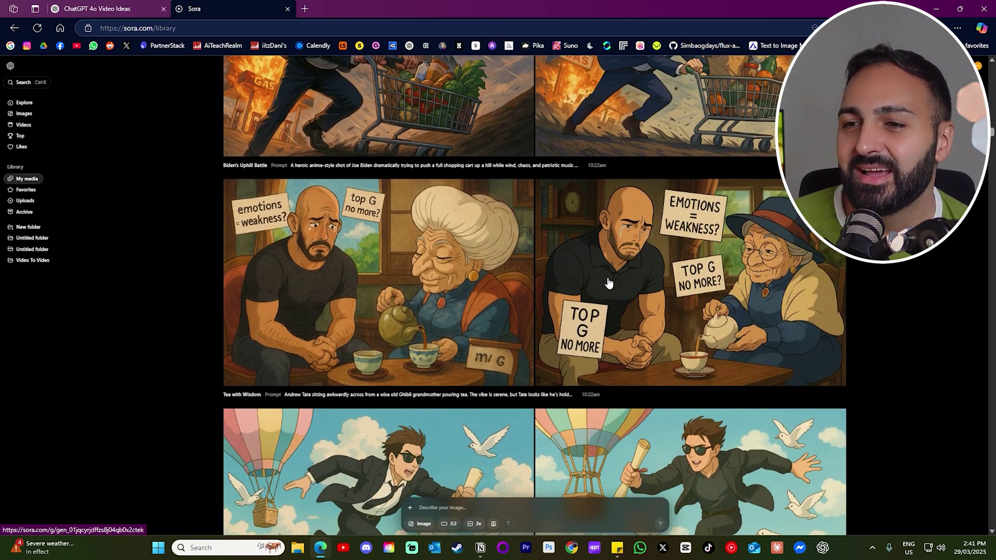
pyautogui.click(470, 296)
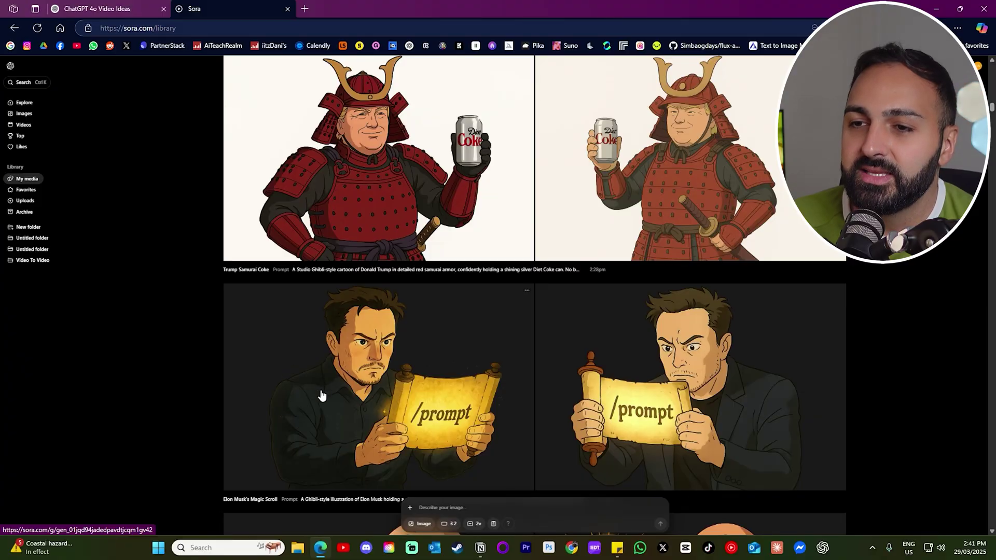
pyautogui.scroll(7, 338, 329)
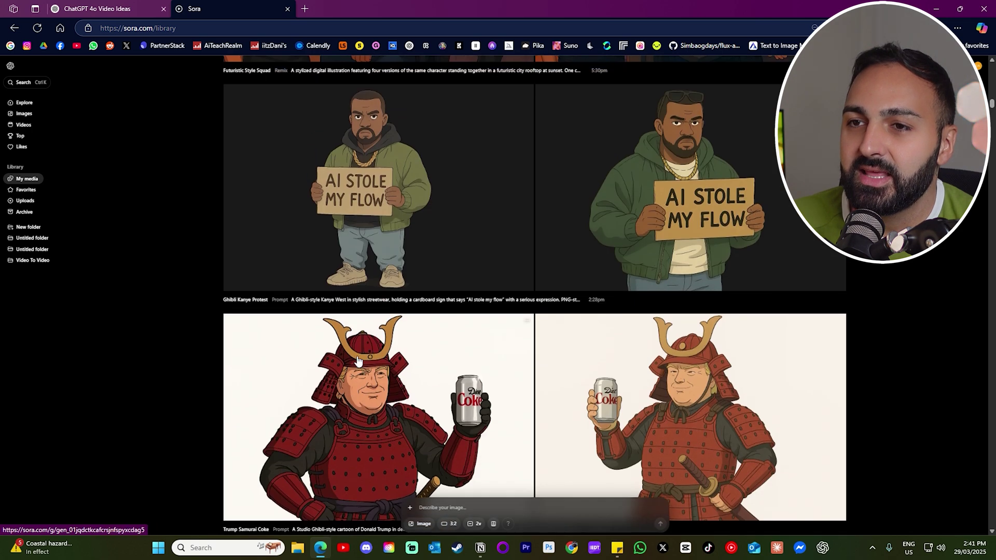
pyautogui.scroll(-2, 361, 325)
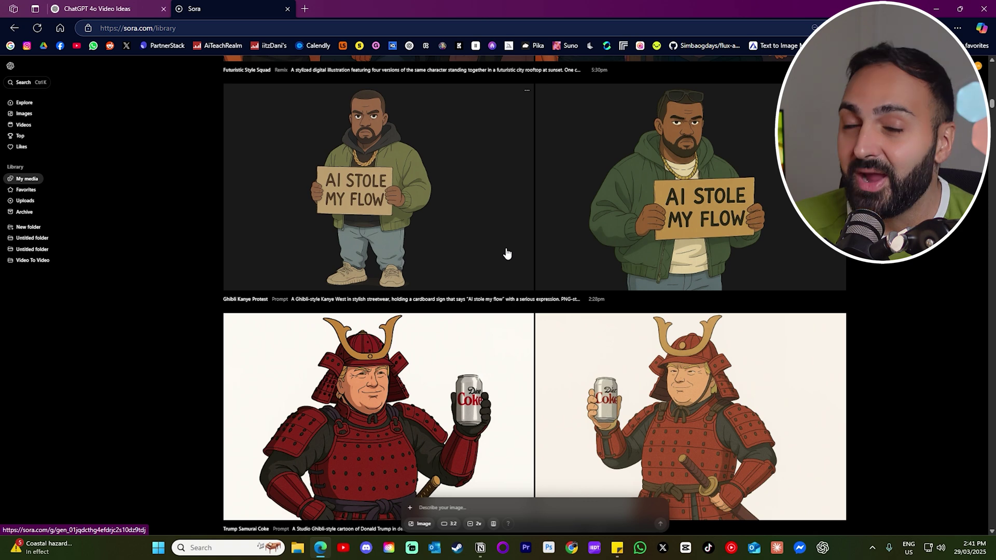
# Download the first Ghibli Kanye Protest image as a PNG and open the file in Photoshop.
pyautogui.click(526, 91)
pyautogui.click(474, 126)
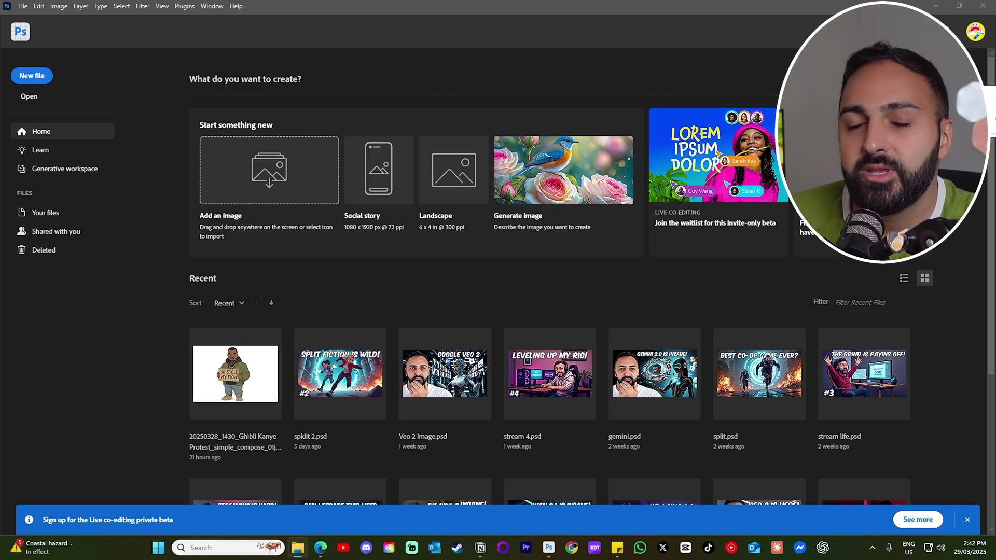
pyautogui.moveTo(546, 172); pyautogui.dragTo(250, 183)
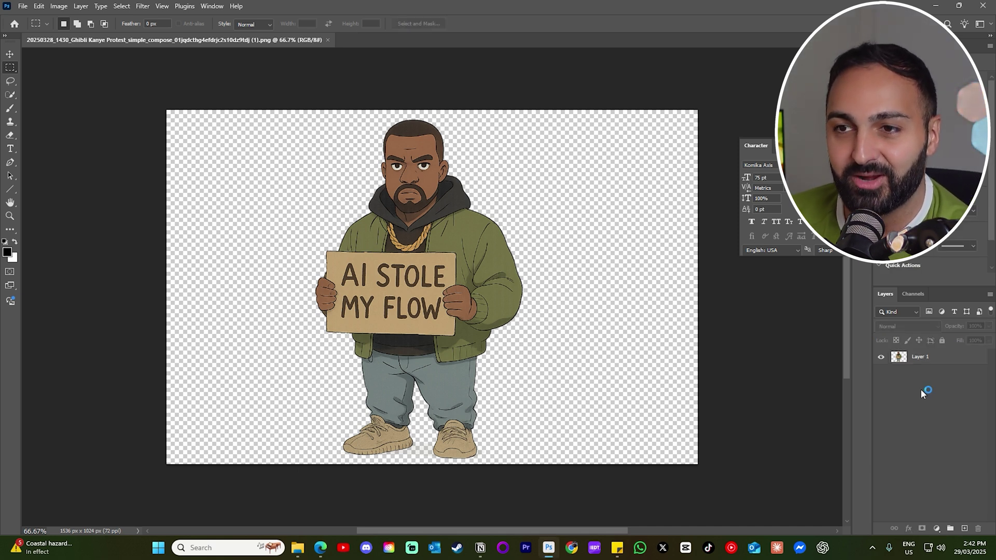
# Free-transform the sign-holding character's layer and move it about 30 px to the right over the transparent background.
pyautogui.hotkey('ctrl', 't')
pyautogui.moveTo(396, 317); pyautogui.dragTo(417, 278)
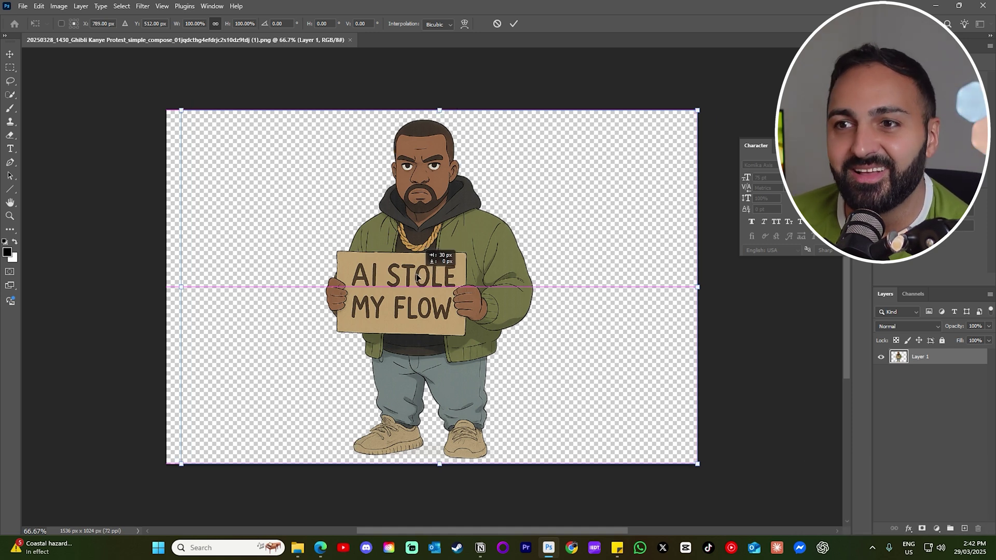